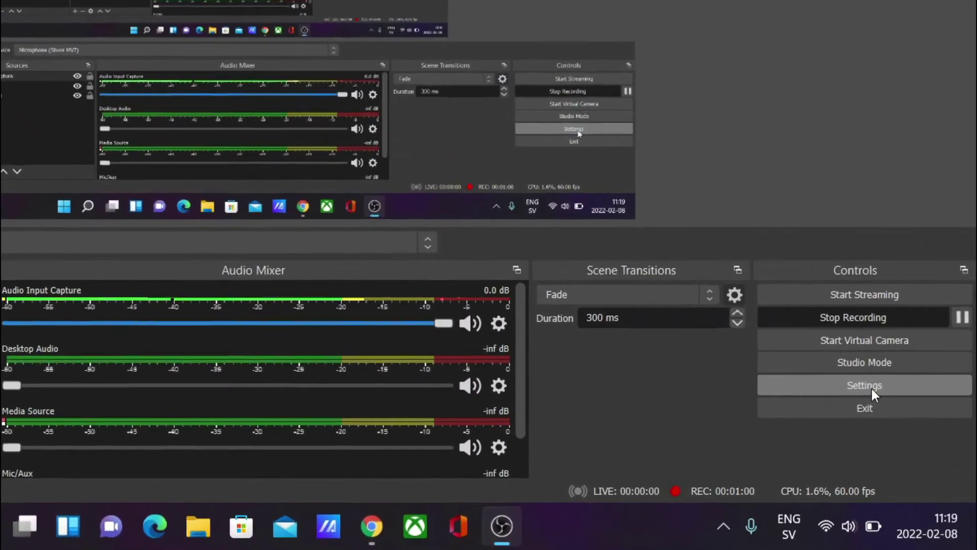
# Open Settings on the Hotkeys page and browse the streaming, recording and audio shortcuts
pyautogui.click(872, 386)
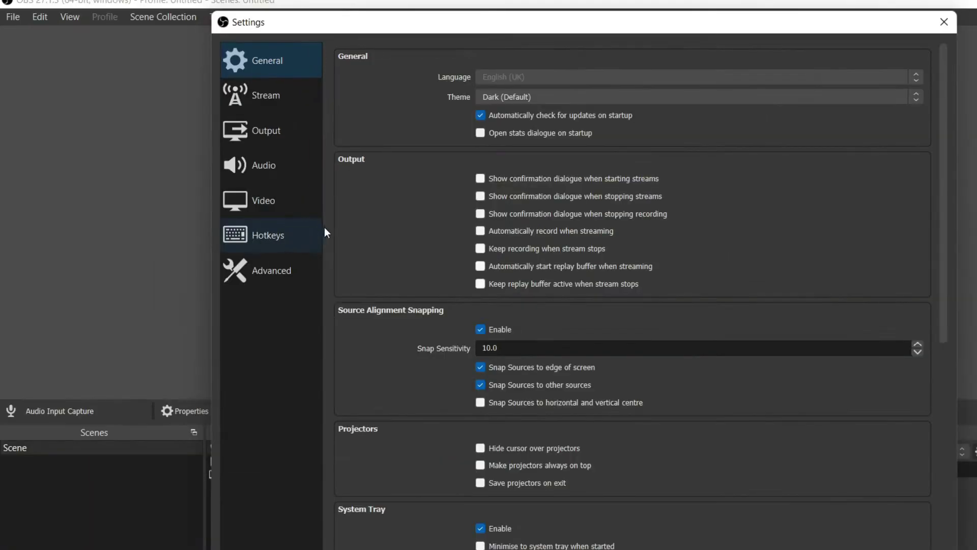
pyautogui.click(257, 233)
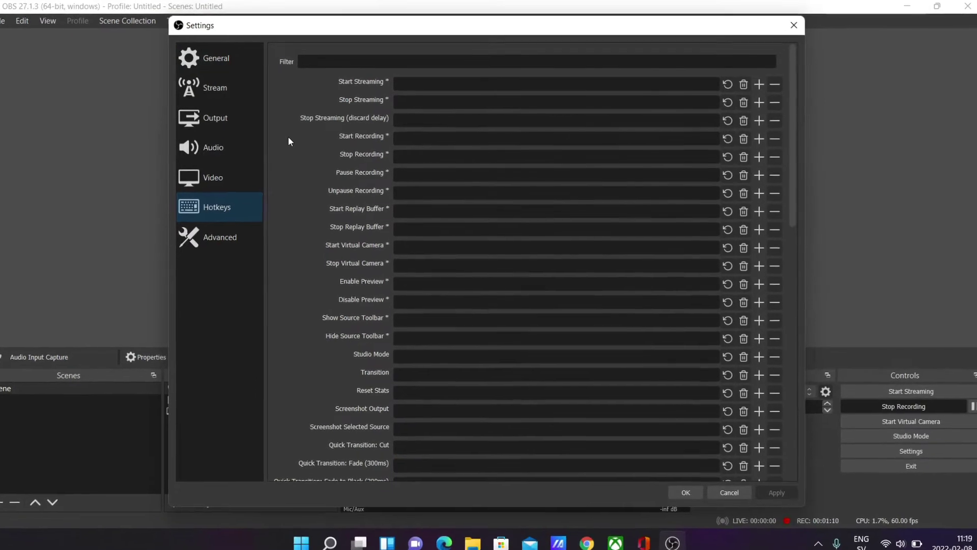
pyautogui.scroll(-5, 291, 250)
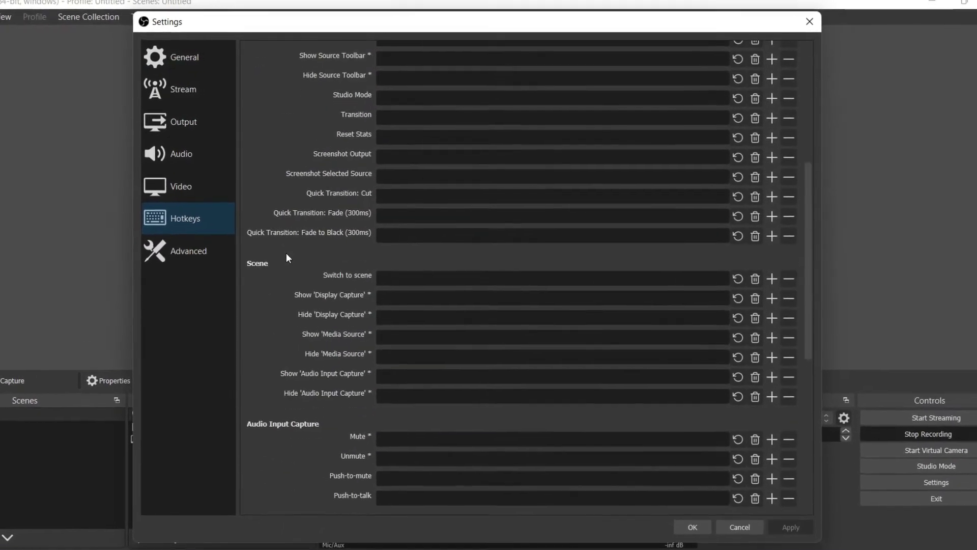
pyautogui.scroll(-6, 273, 261)
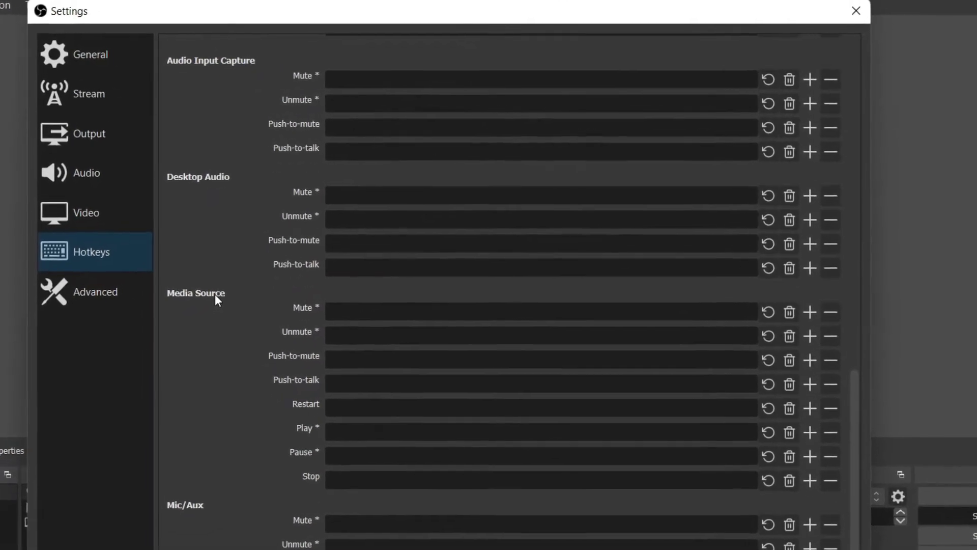
pyautogui.scroll(3, 243, 280)
pyautogui.scroll(7, 204, 306)
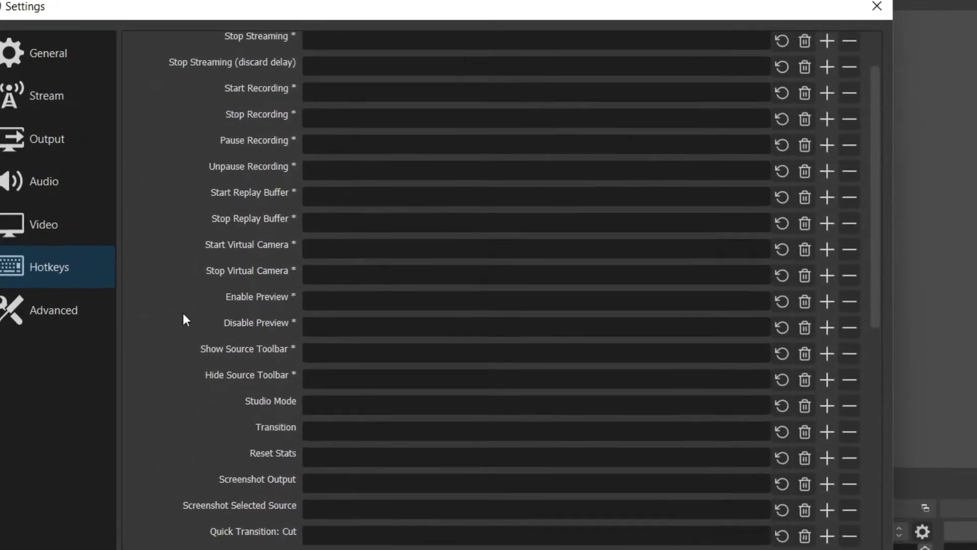
pyautogui.scroll(2, 146, 333)
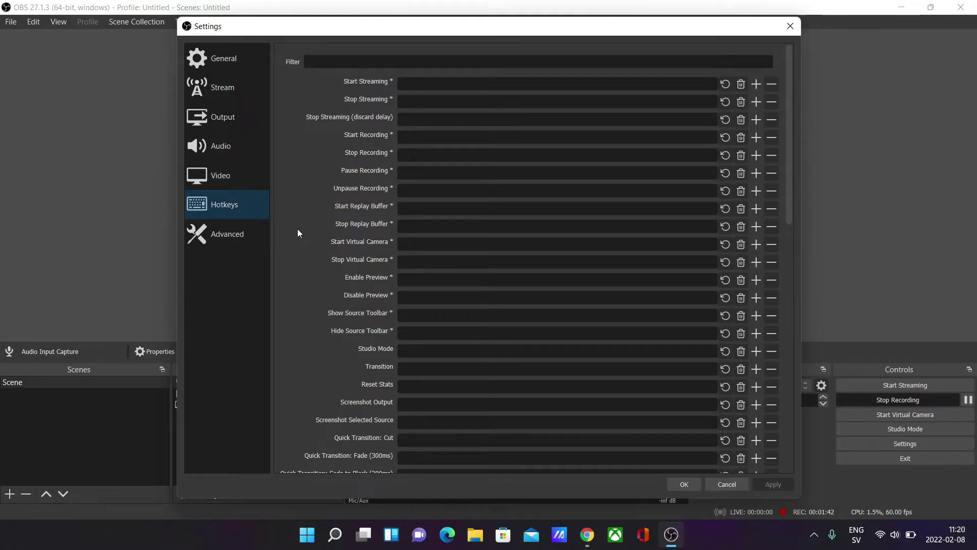
pyautogui.scroll(-2, 297, 233)
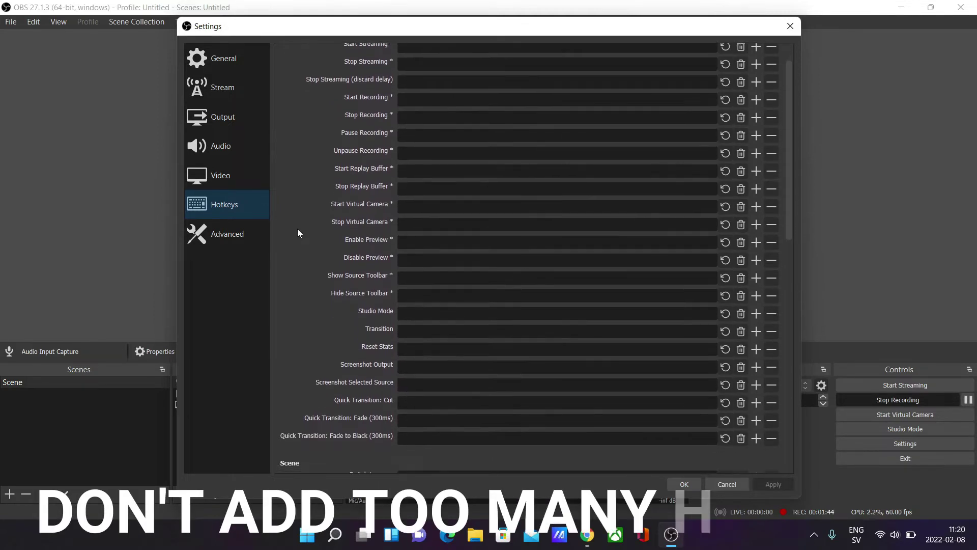
pyautogui.scroll(-10, 298, 233)
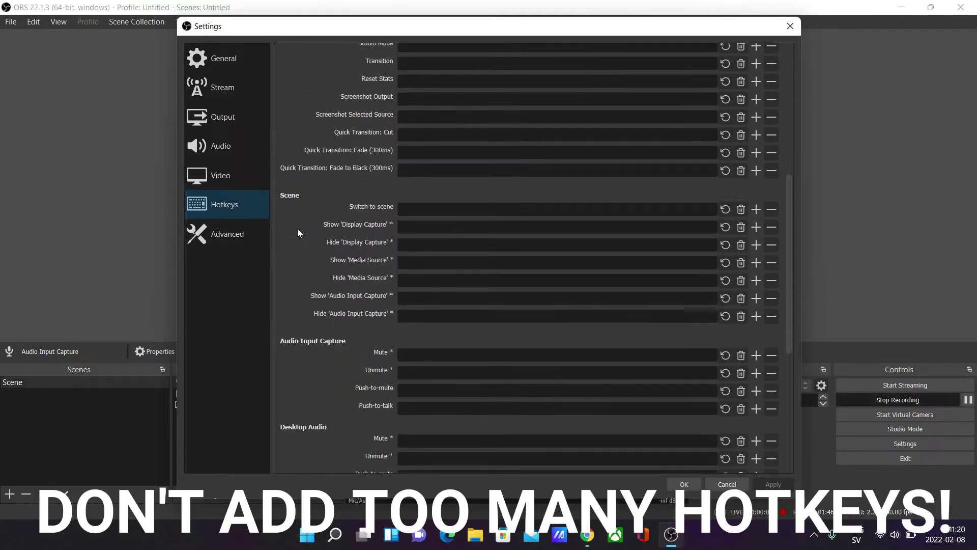
pyautogui.scroll(-5, 298, 233)
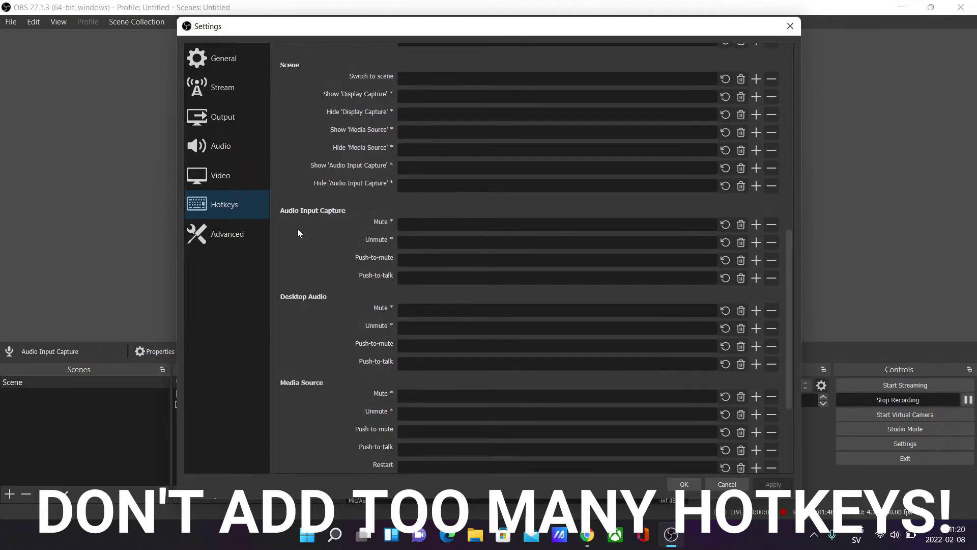
pyautogui.scroll(-6, 299, 233)
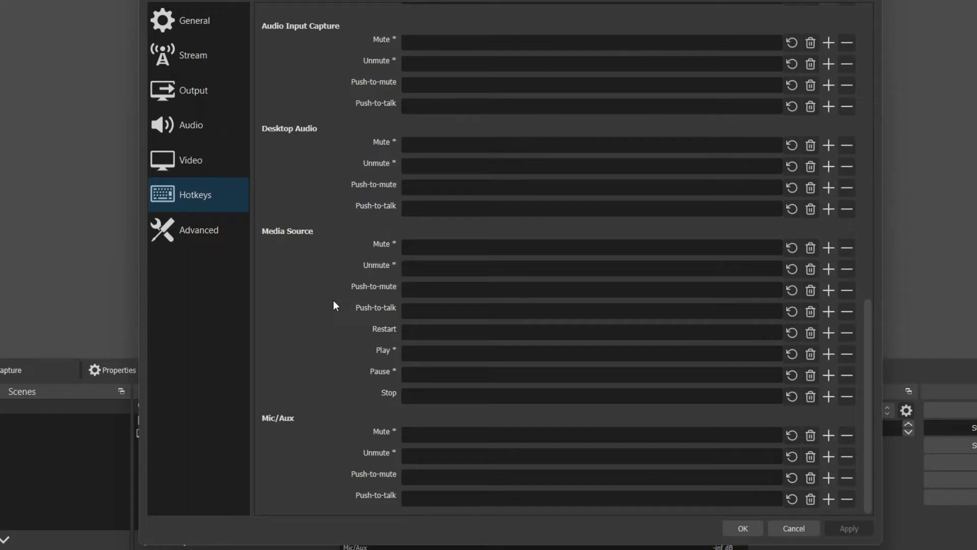
pyautogui.scroll(15, 321, 147)
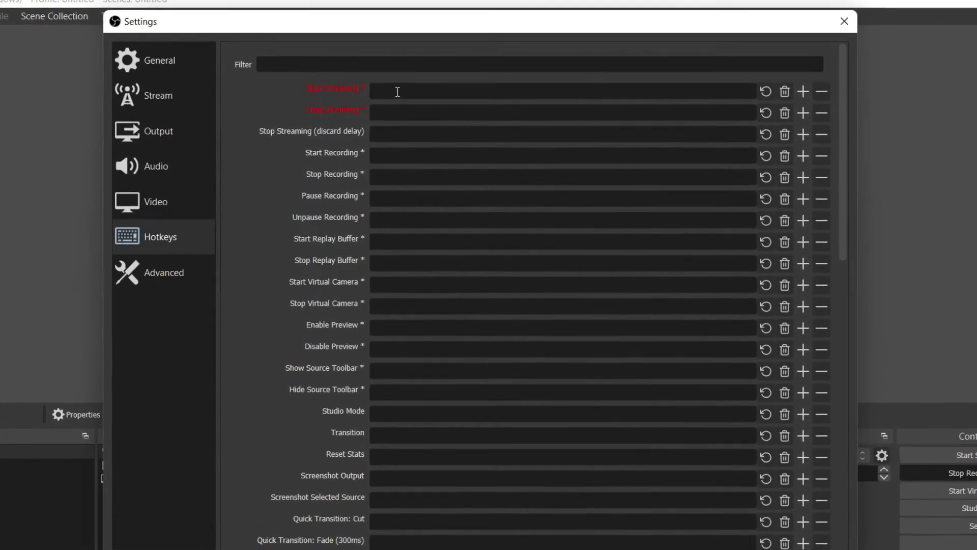
# Assign CTRL + P to Stop Streaming and clear Start Streaming's CTRL + O shortcut
pyautogui.click(384, 87)
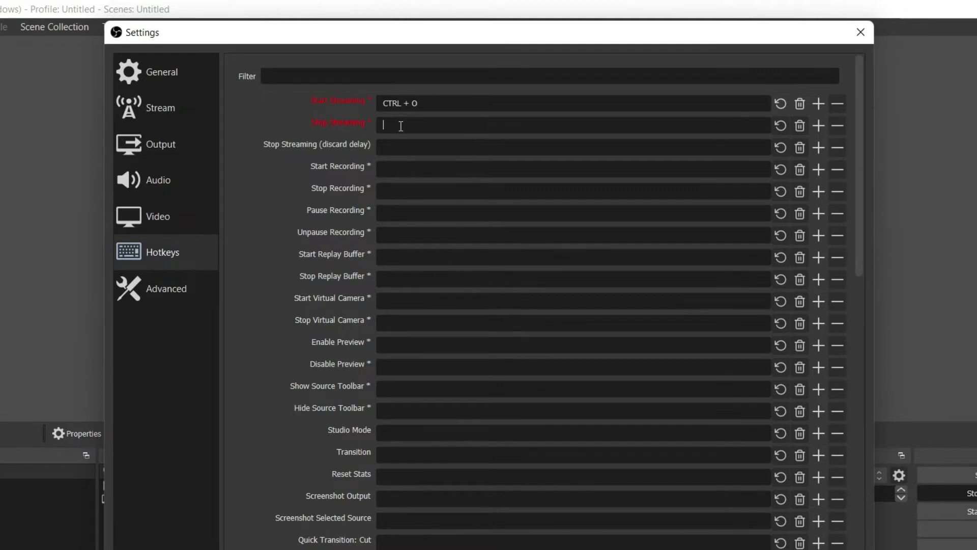
pyautogui.hotkey('ctrl', 'p')
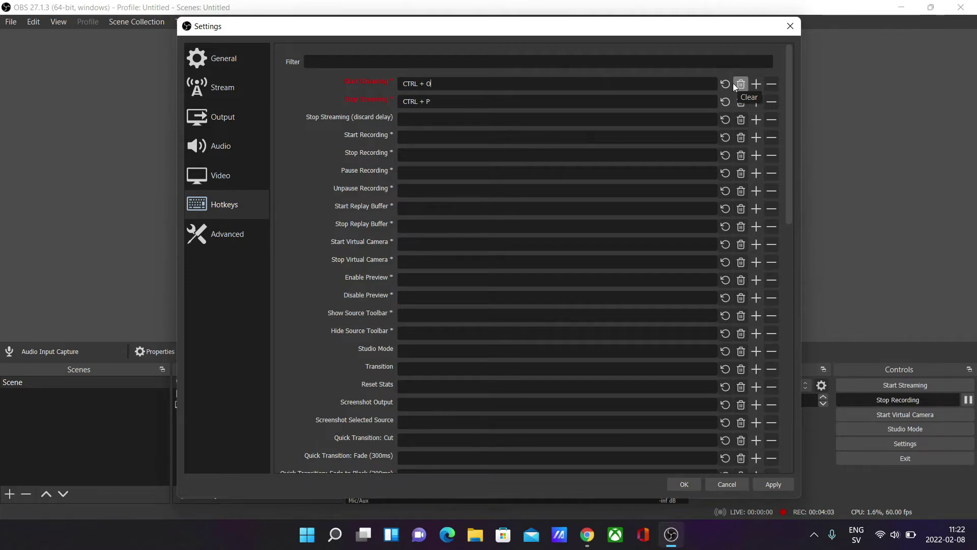
pyautogui.click(733, 83)
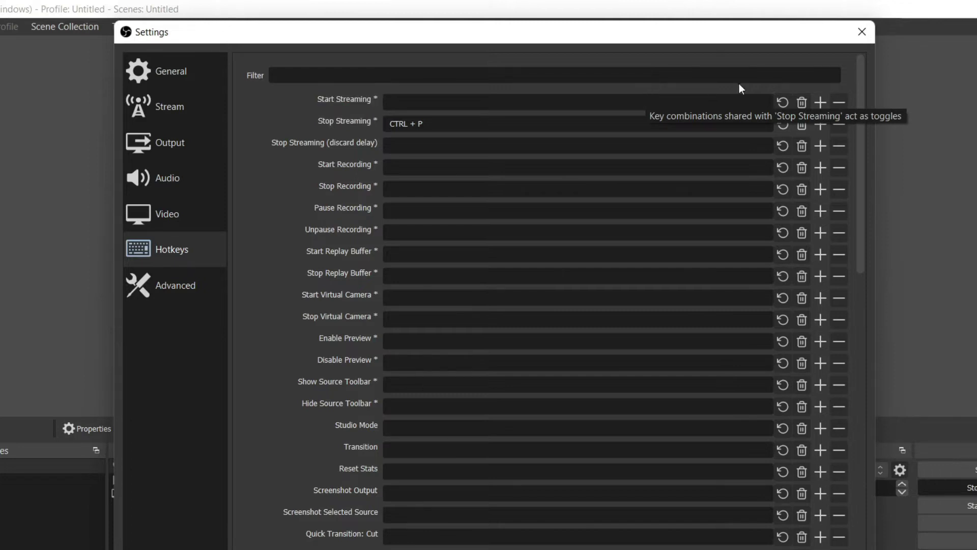
# Give Start Streaming CTRL + O plus a second single-key shortcut in a new slot
pyautogui.click(620, 102)
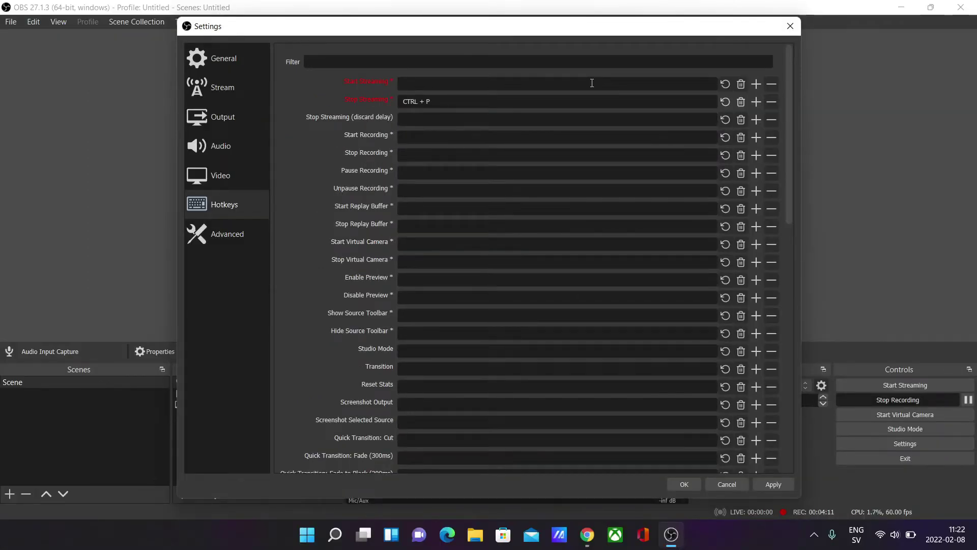
pyautogui.hotkey('ctrl', 'o')
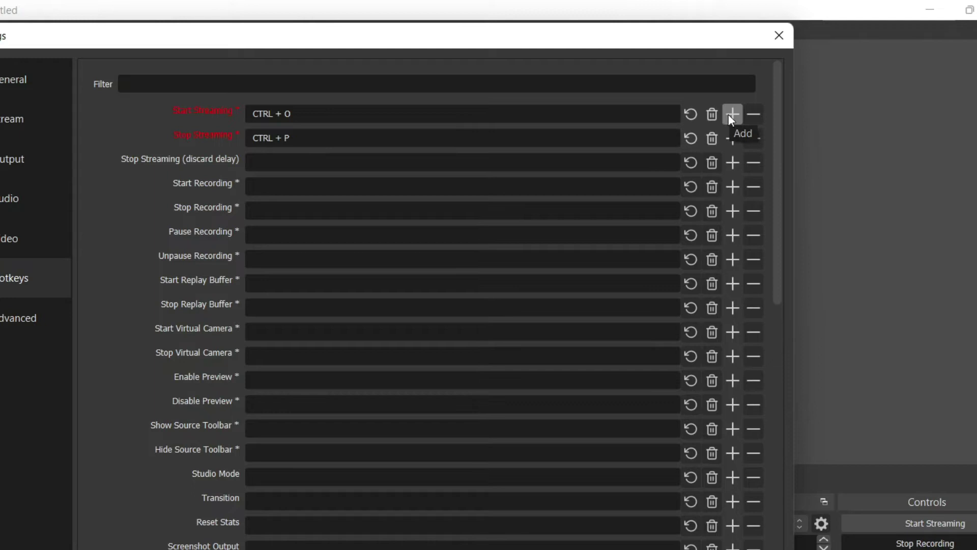
pyautogui.click(732, 116)
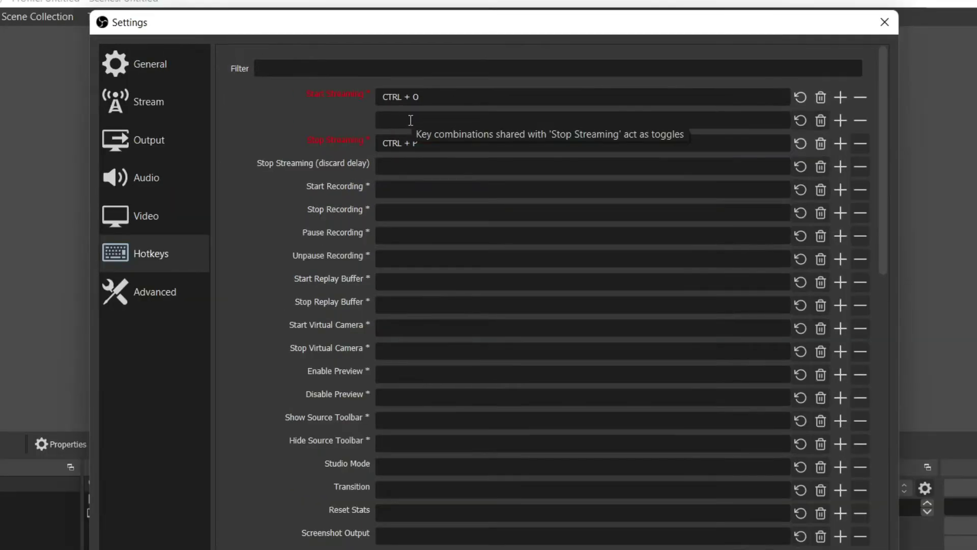
pyautogui.rightClick(411, 120)
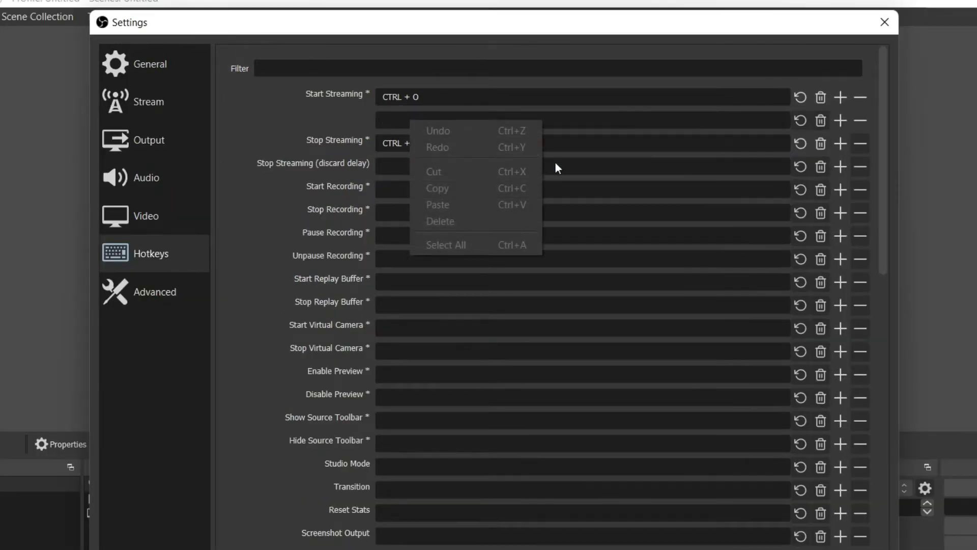
pyautogui.click(386, 115)
pyautogui.press('n')
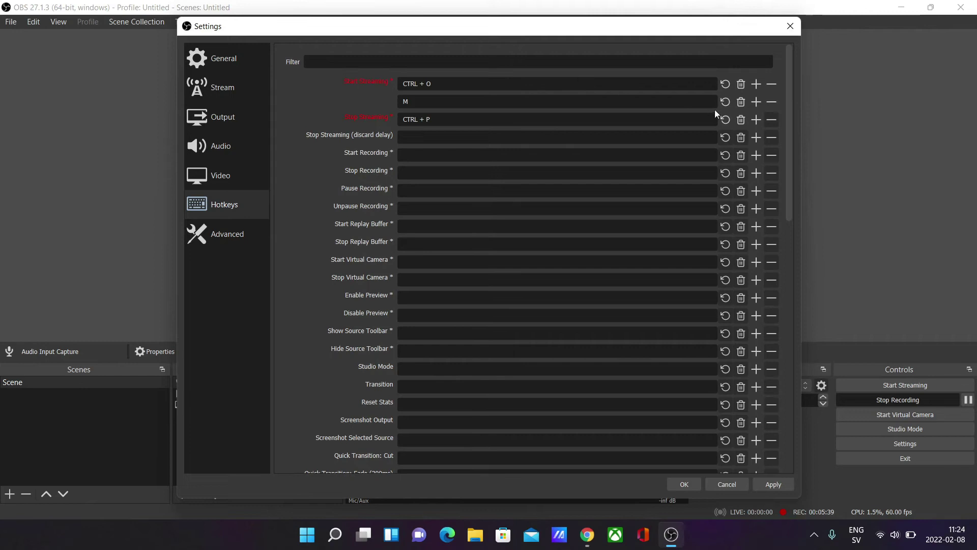
# Remove the empty extra Start Streaming shortcut slots
pyautogui.click(757, 107)
pyautogui.click(757, 107)
pyautogui.click(758, 107)
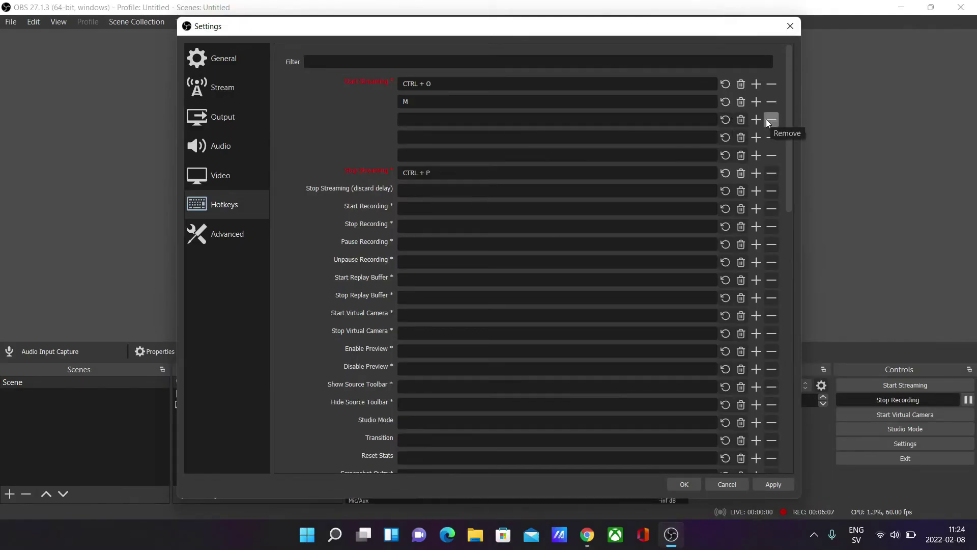
pyautogui.click(774, 121)
pyautogui.click(774, 121)
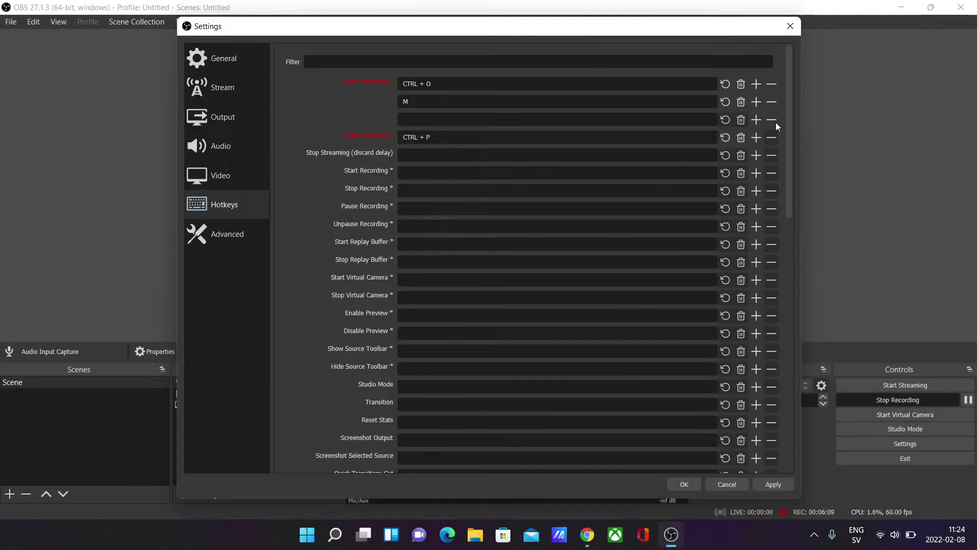
pyautogui.click(773, 120)
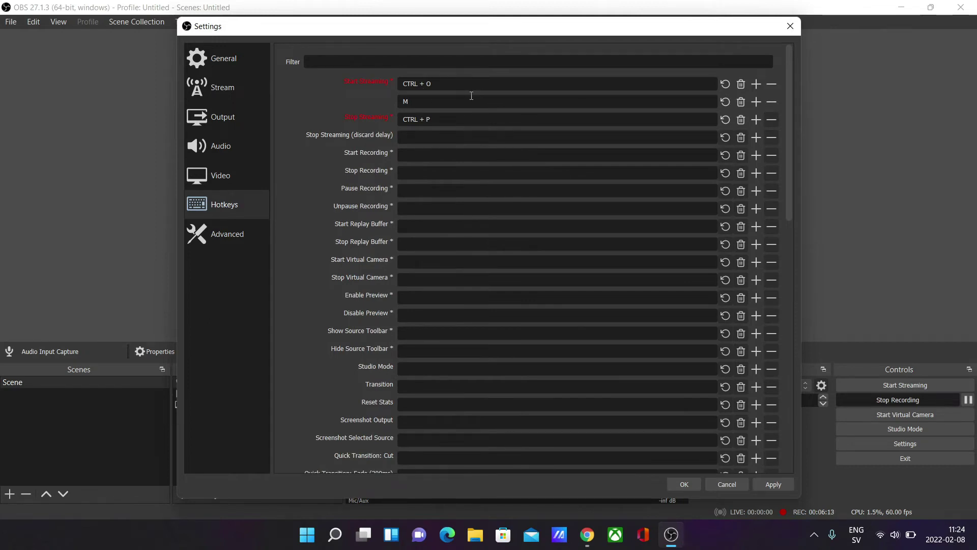
# Filter the hotkey list by 'mute'
pyautogui.scroll(-5, 300, 227)
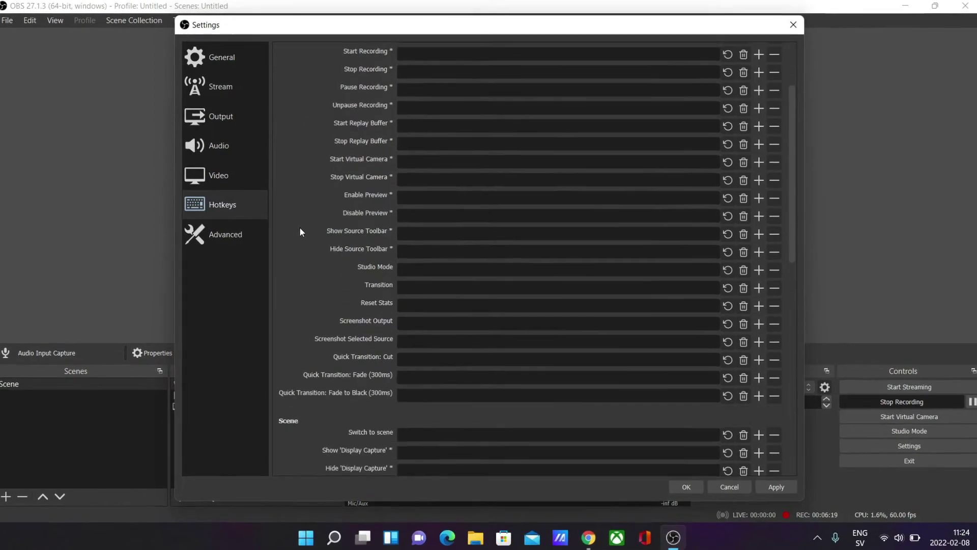
pyautogui.scroll(-6, 299, 228)
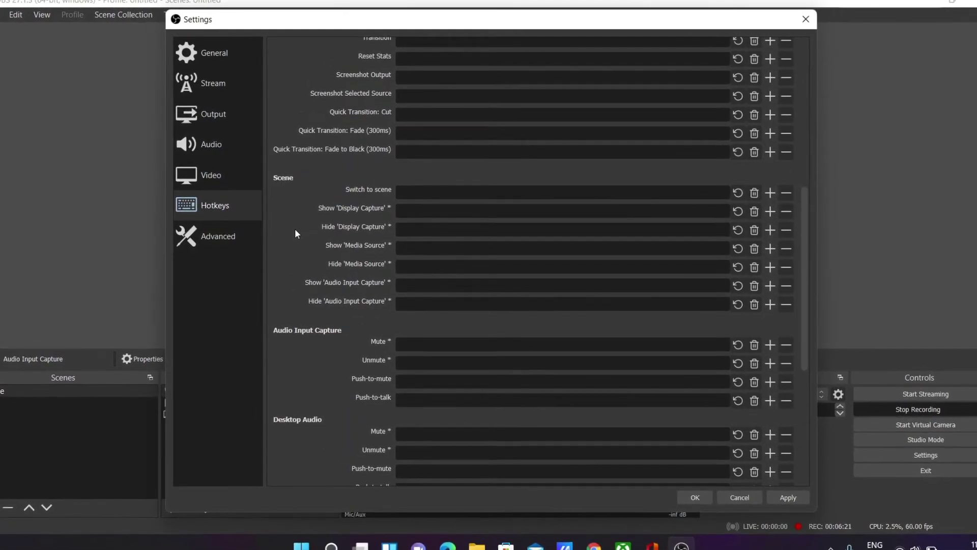
pyautogui.scroll(-3, 293, 233)
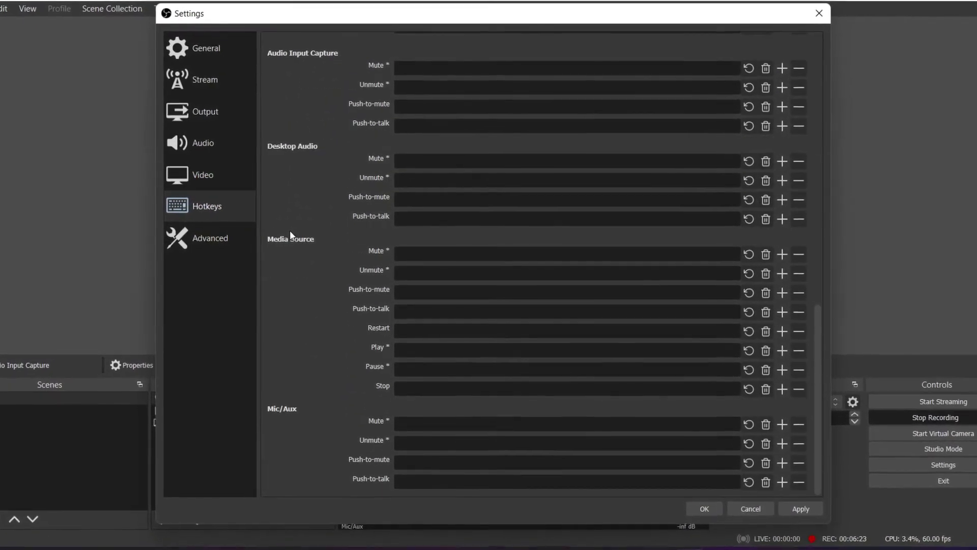
pyautogui.scroll(10, 288, 235)
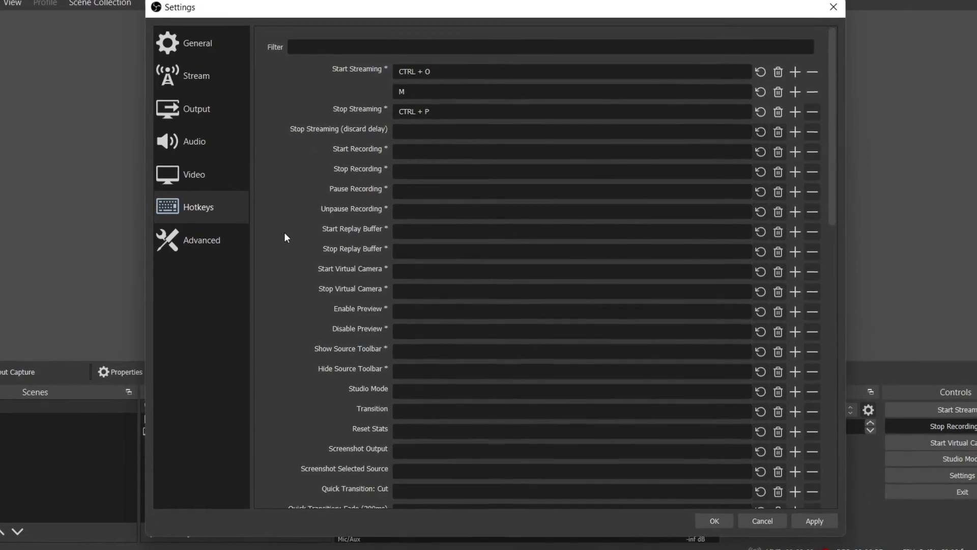
pyautogui.scroll(-1, 281, 234)
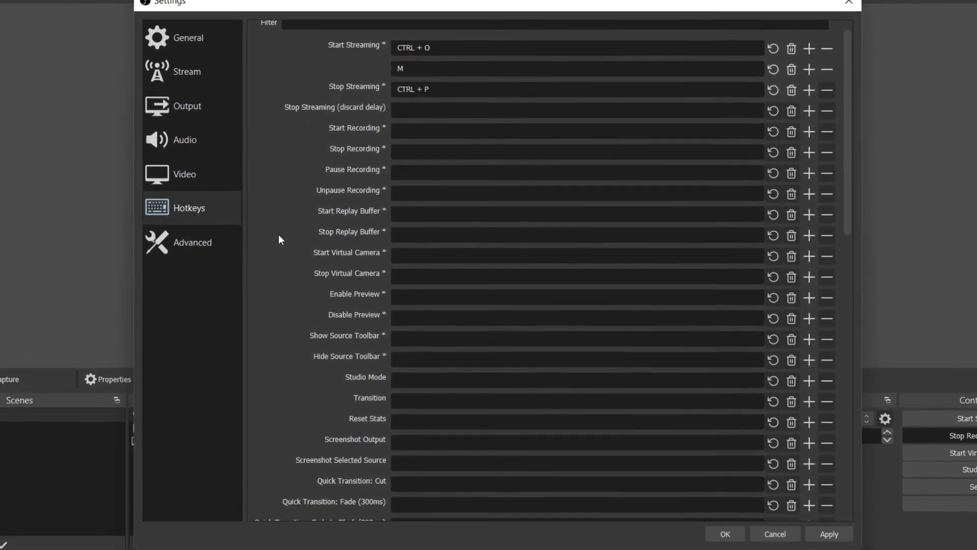
pyautogui.scroll(-1, 273, 239)
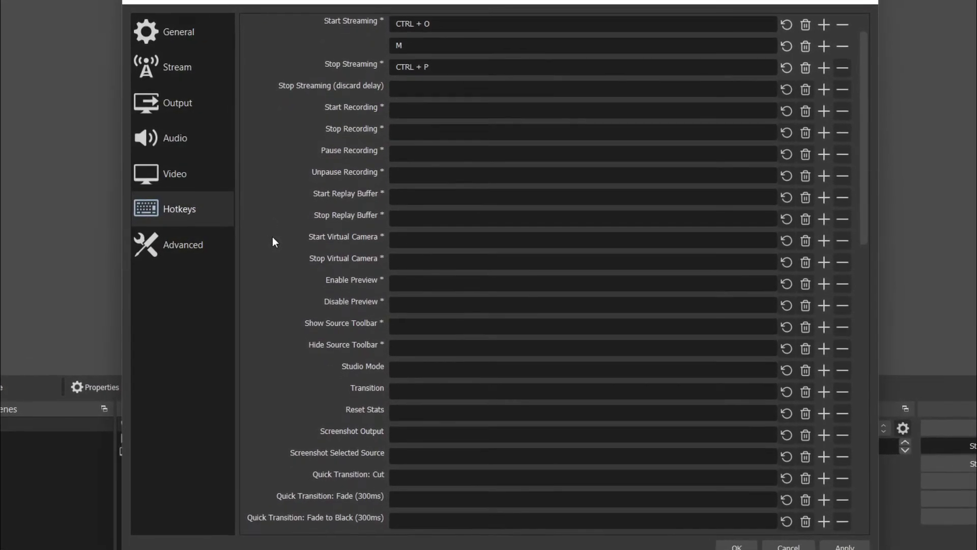
pyautogui.scroll(1, 271, 237)
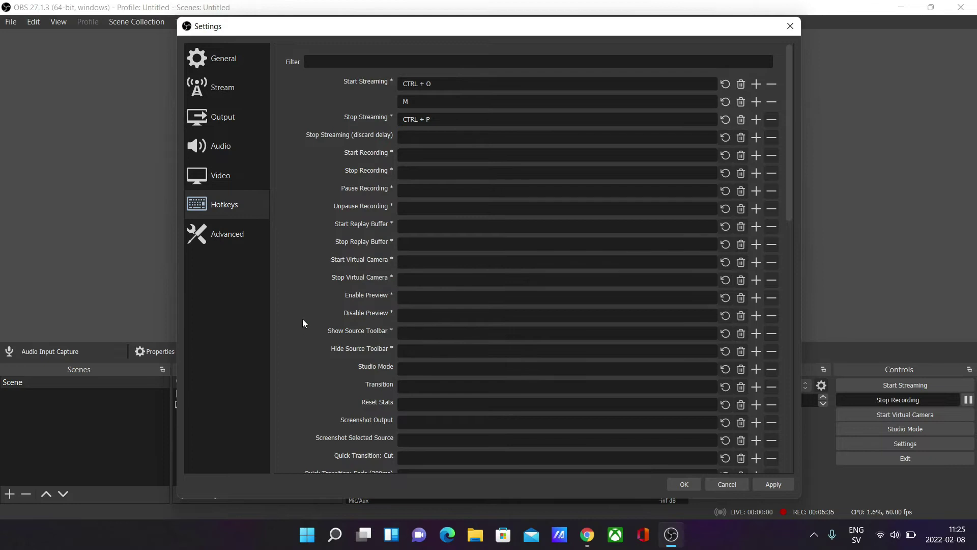
pyautogui.scroll(-5, 302, 319)
pyautogui.scroll(-6, 303, 319)
pyautogui.scroll(9, 303, 319)
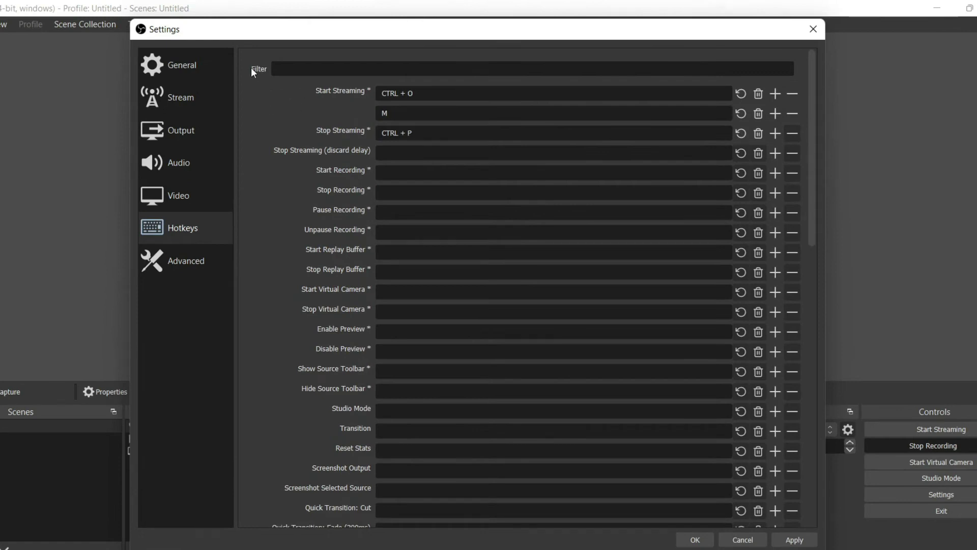
pyautogui.click(281, 68)
pyautogui.write('mute')
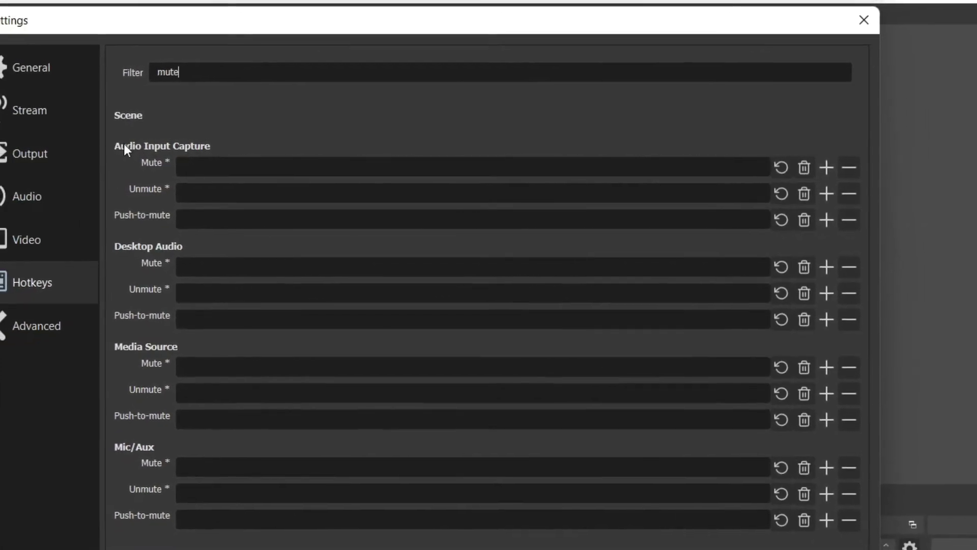
# Set Audio Input Capture's Mute hotkey to CTRL + M and try an Unmute shortcut
pyautogui.click(199, 169)
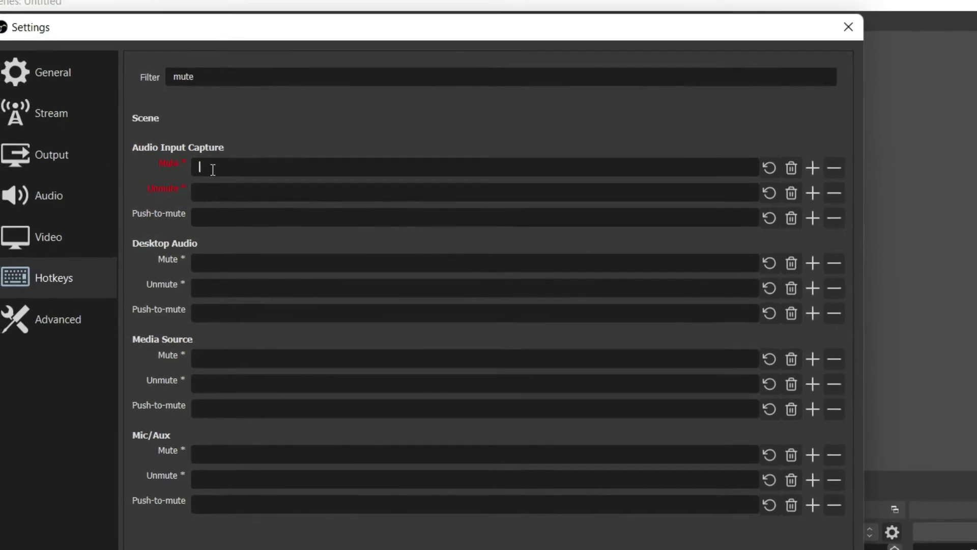
pyautogui.hotkey('ctrl', 'm')
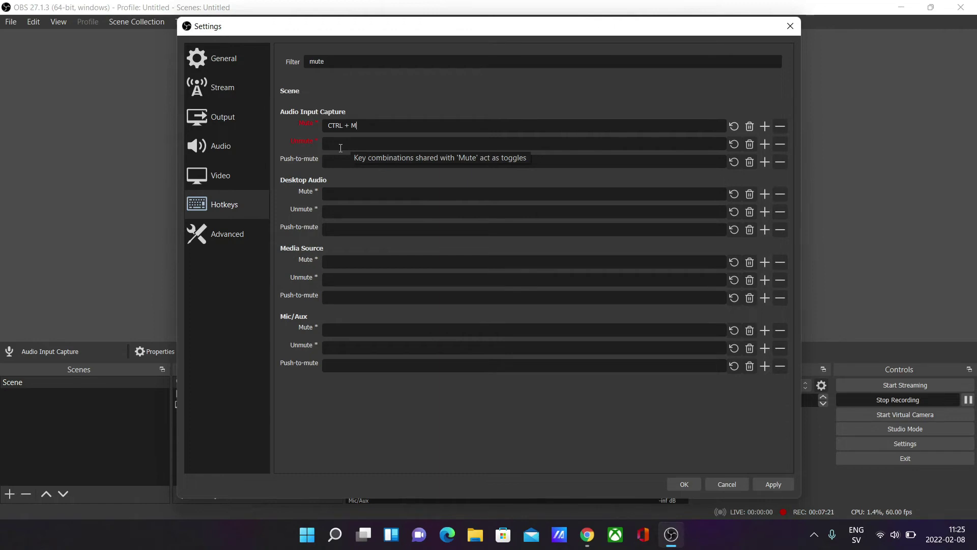
pyautogui.click(340, 147)
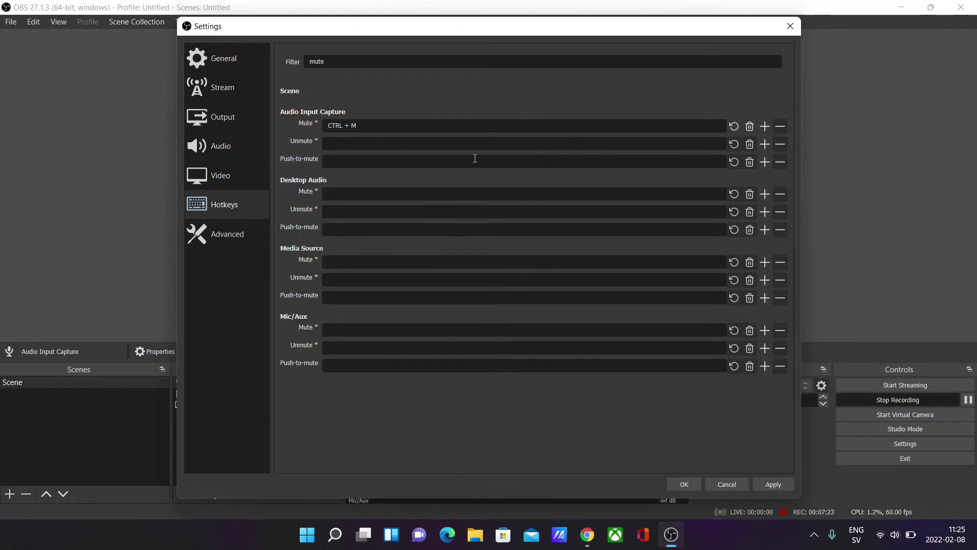
pyautogui.hotkey('ctrl', 'u')
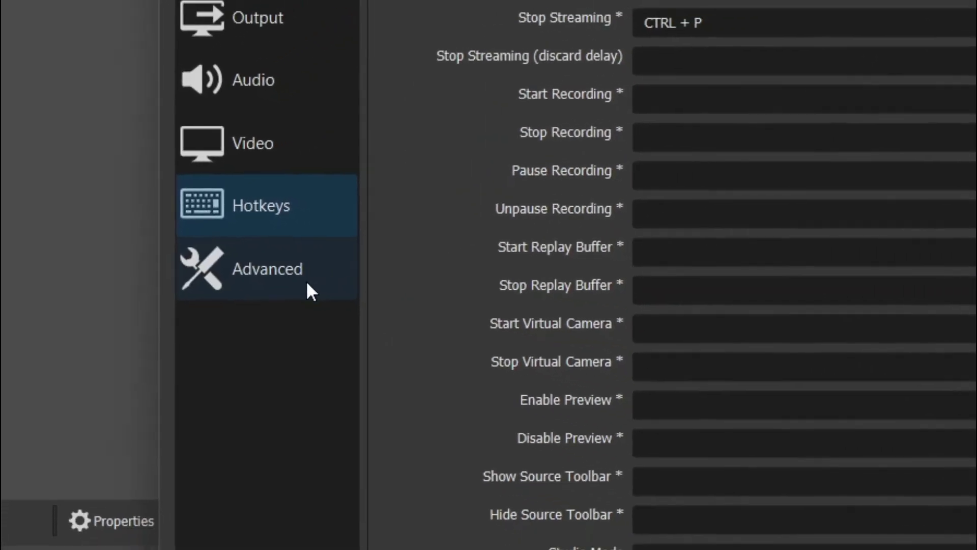
# Expand the Hotkey Focus Behaviour dropdown on the Advanced page
pyautogui.click(260, 279)
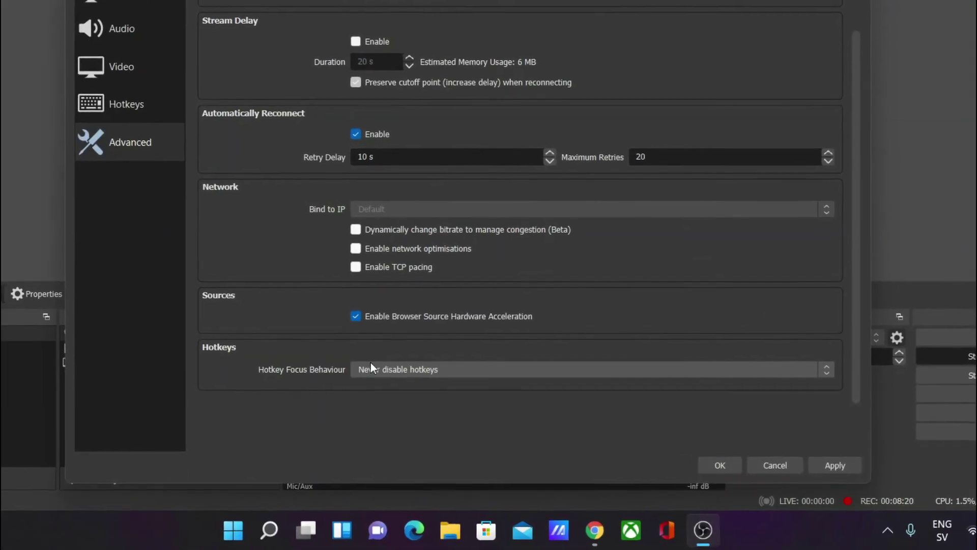
pyautogui.click(448, 369)
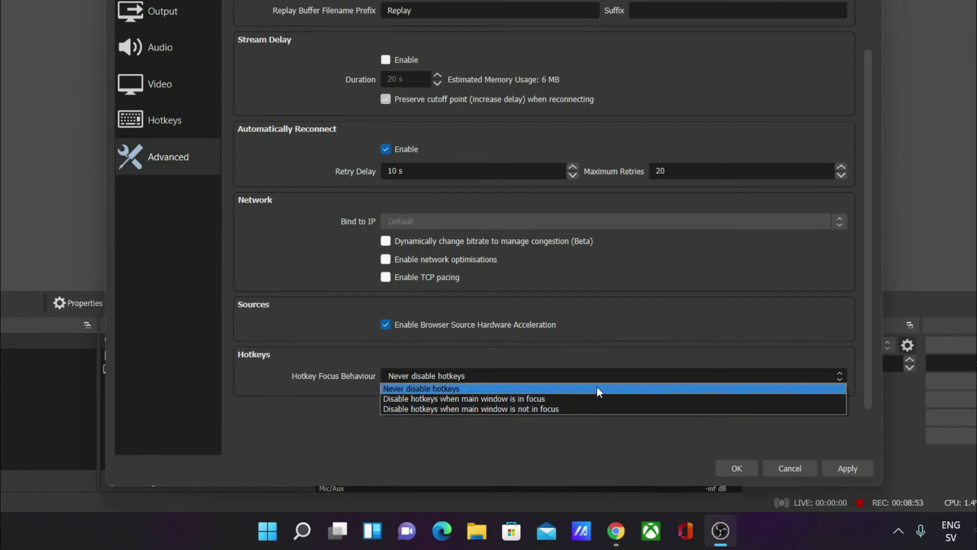
# Choose 'Never disable hotkeys', then apply and confirm the settings
pyautogui.click(598, 388)
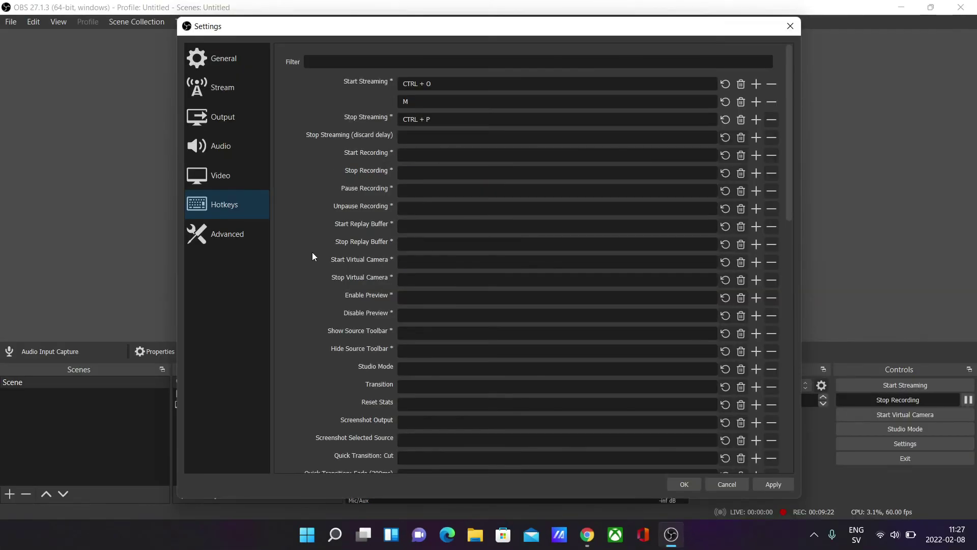
pyautogui.scroll(-15, 313, 252)
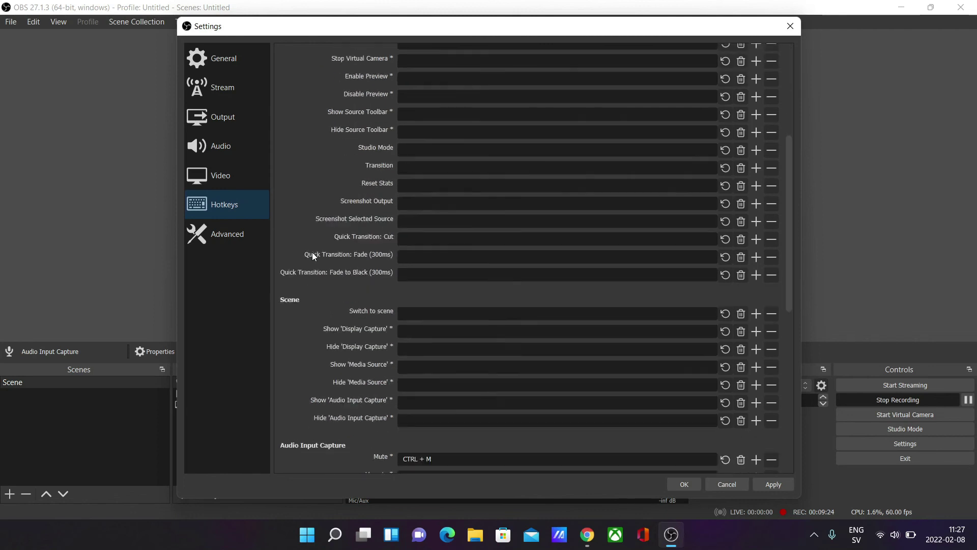
pyautogui.scroll(-2, 312, 252)
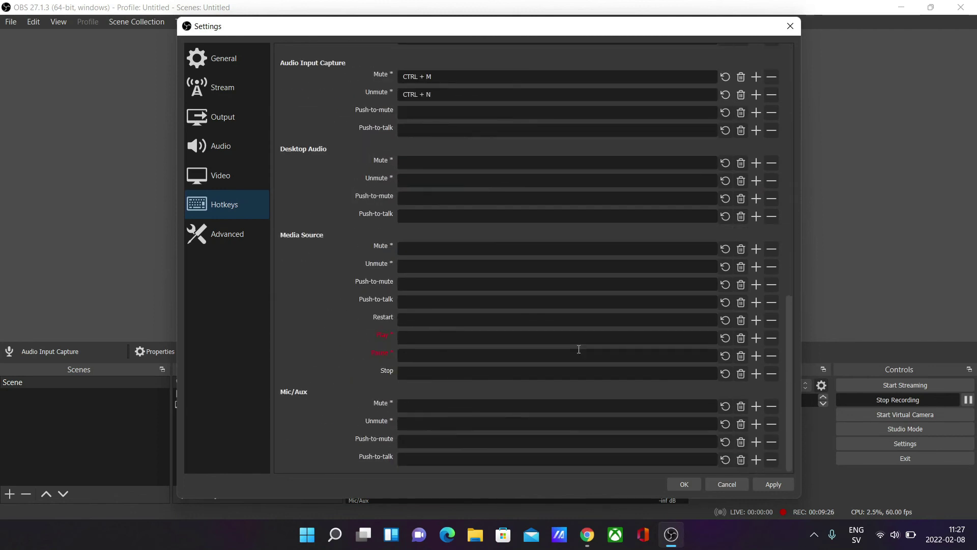
pyautogui.click(781, 489)
pyautogui.click(684, 485)
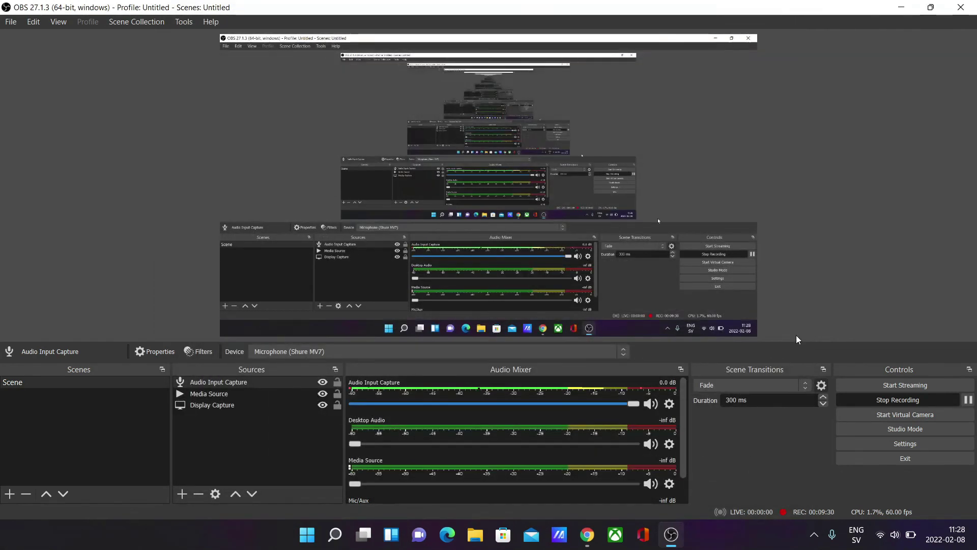